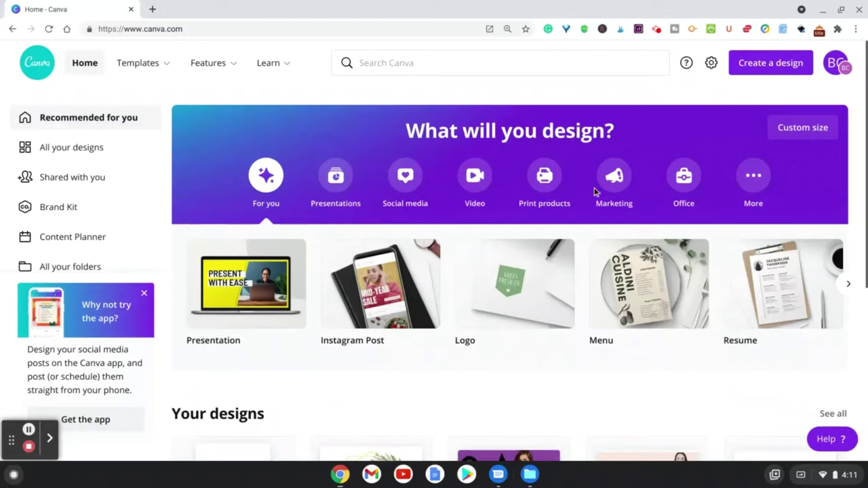
# Search Canva for 'wedding invitation' templates and browse through the results.
pyautogui.click(444, 70)
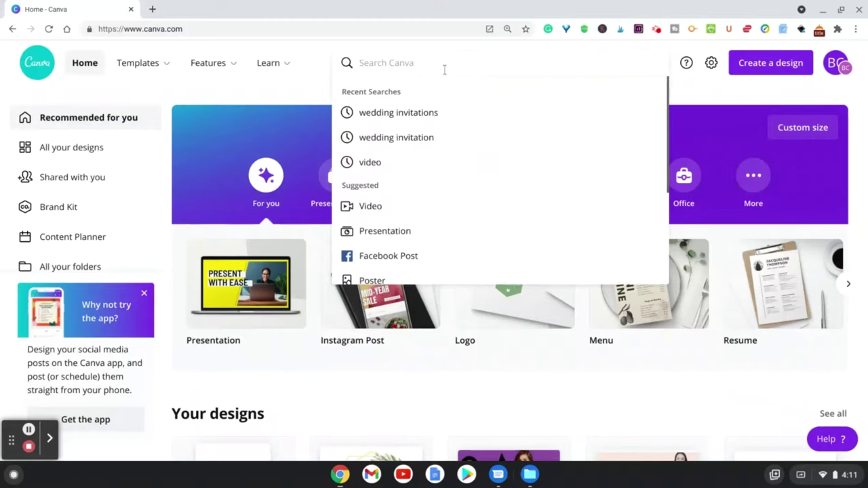
pyautogui.write('wedd')
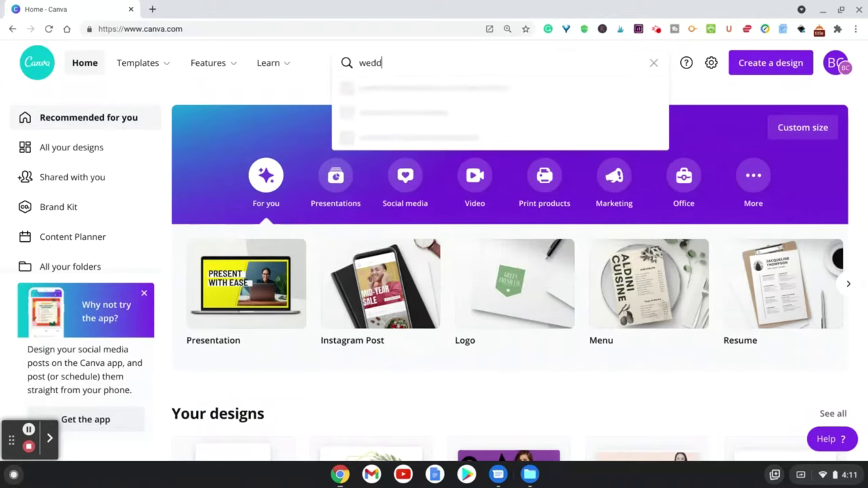
pyautogui.write('ing invi')
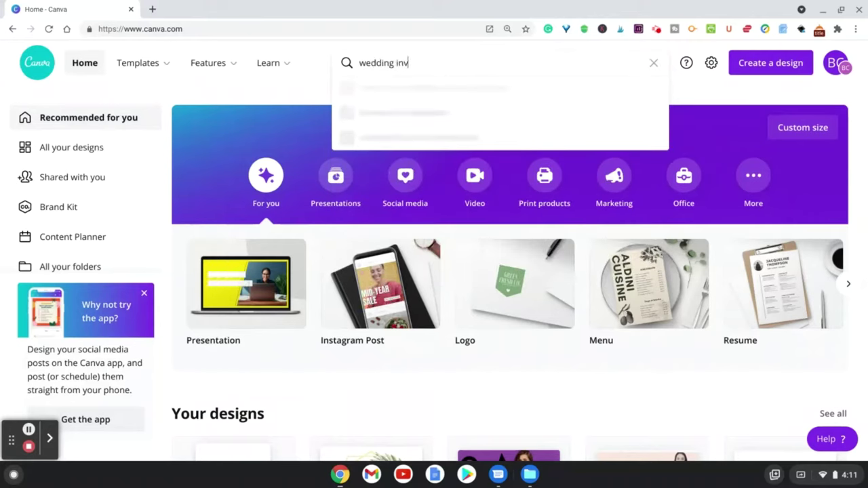
pyautogui.write('tation')
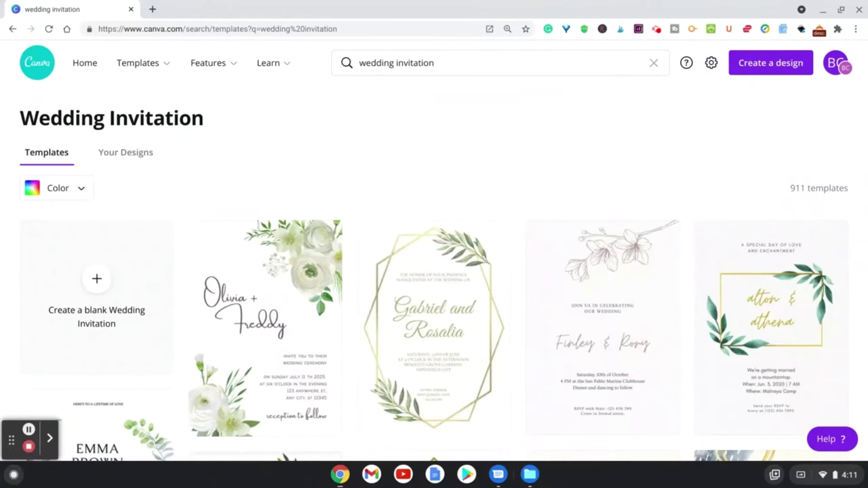
pyautogui.scroll(-2, 434, 271)
pyautogui.scroll(-5, 434, 271)
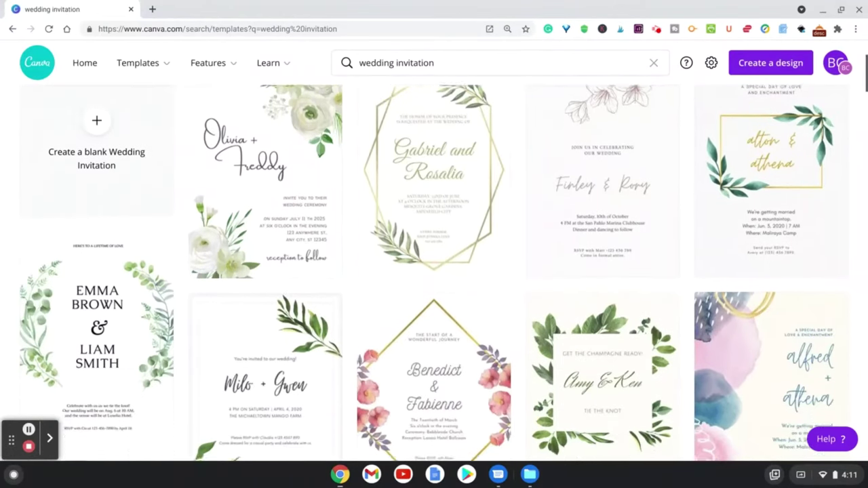
pyautogui.scroll(-4, 435, 272)
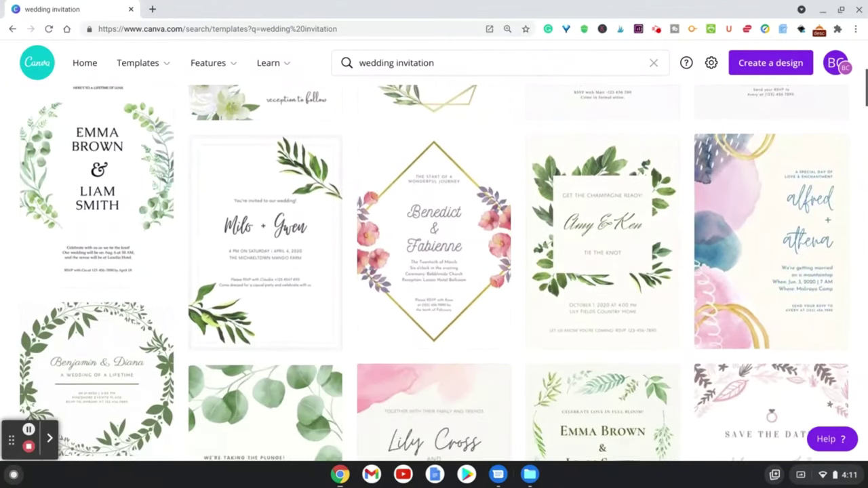
pyautogui.scroll(-4, 434, 271)
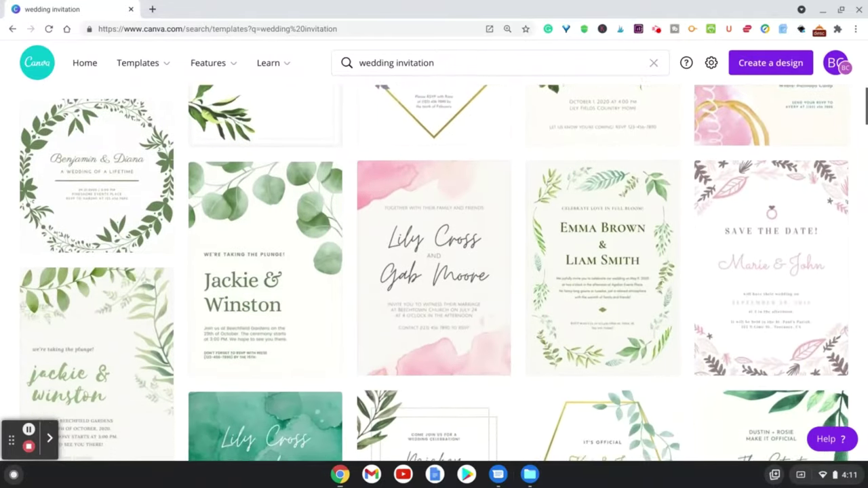
pyautogui.scroll(-4, 434, 271)
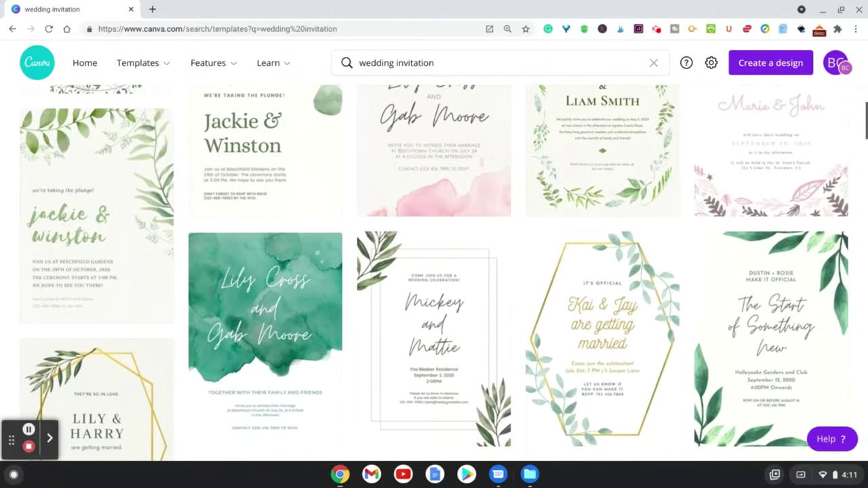
pyautogui.scroll(7, 434, 271)
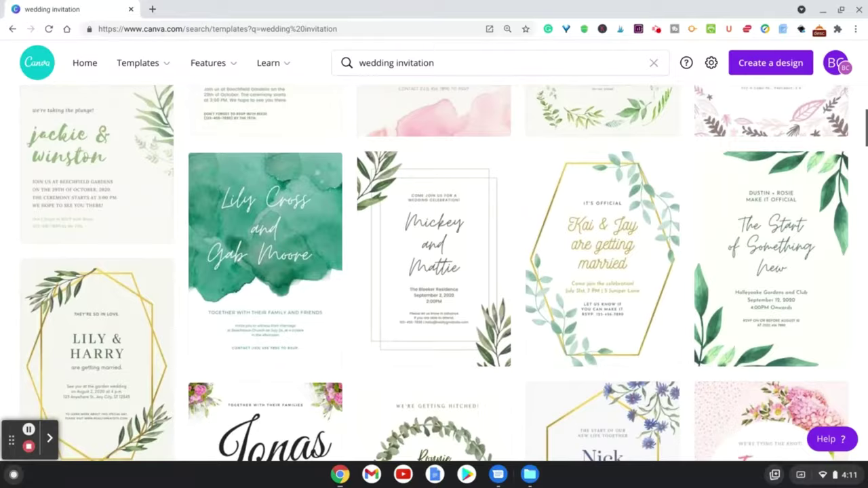
pyautogui.scroll(5, 434, 271)
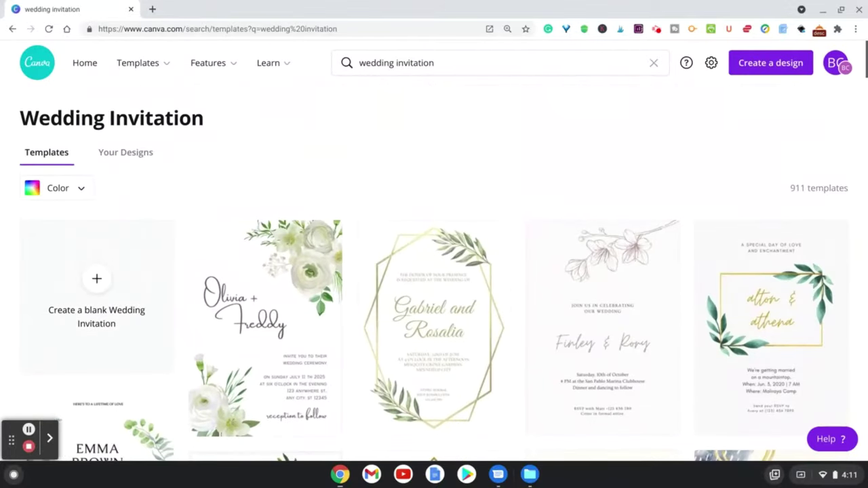
pyautogui.scroll(-2, 434, 272)
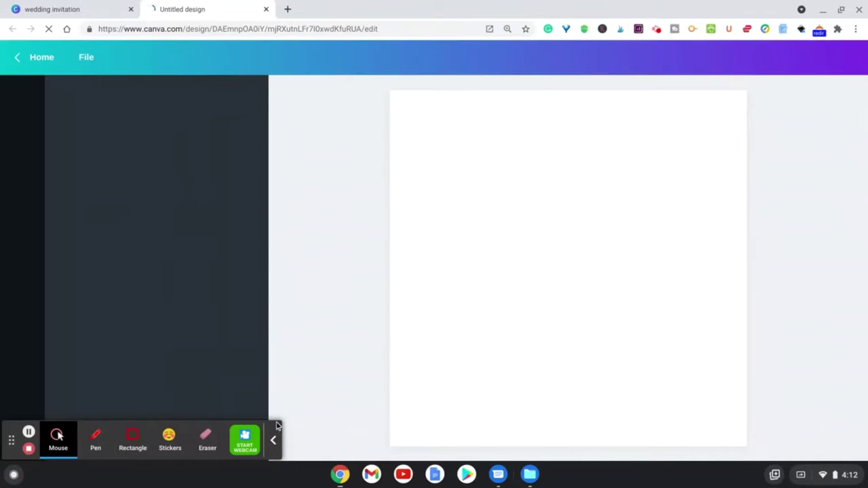
# Create a blank invitation and add a heading reading 'Liz & Marc'.
pyautogui.click(275, 441)
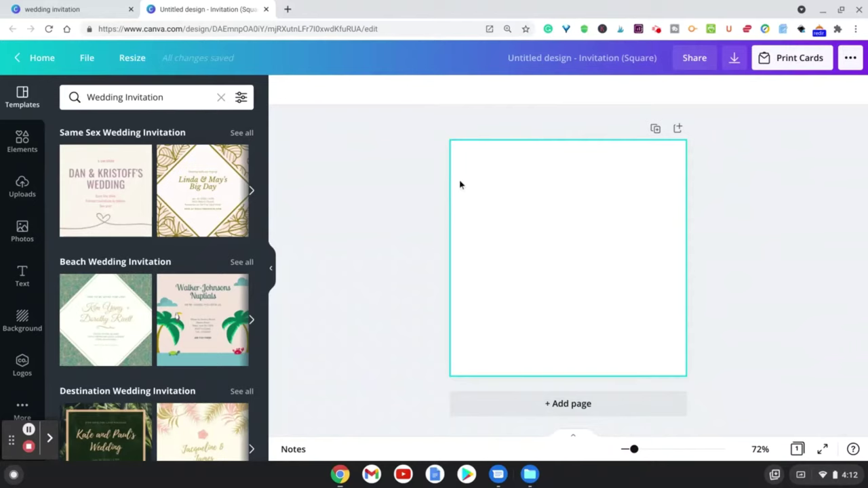
pyautogui.click(514, 269)
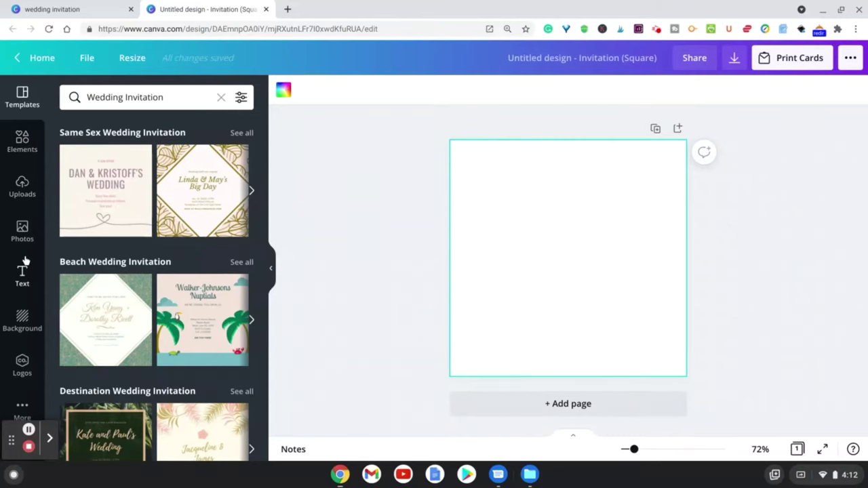
pyautogui.click(22, 275)
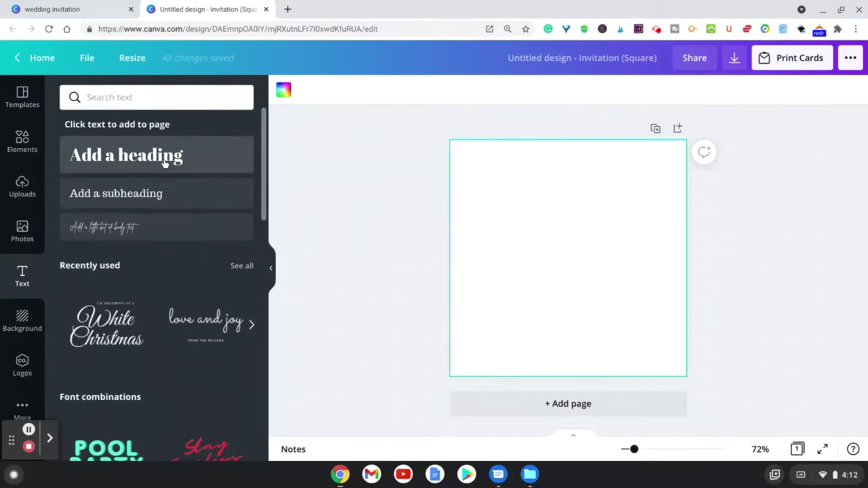
pyautogui.click(165, 162)
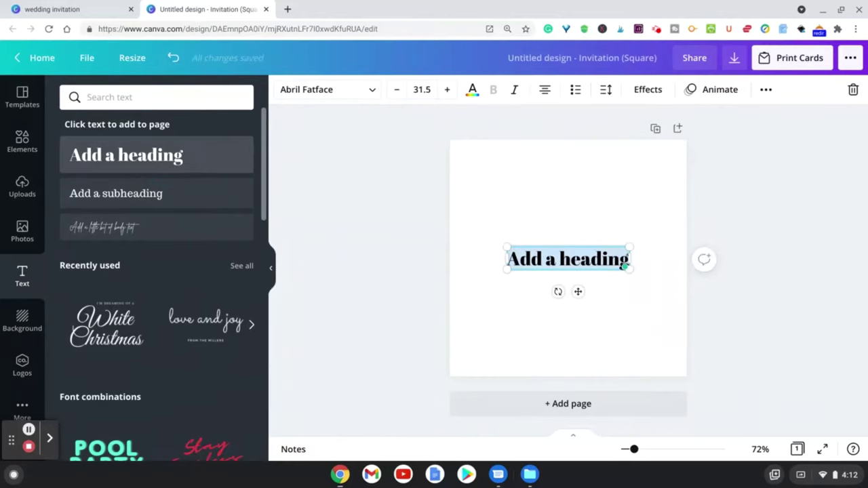
pyautogui.write('Li')
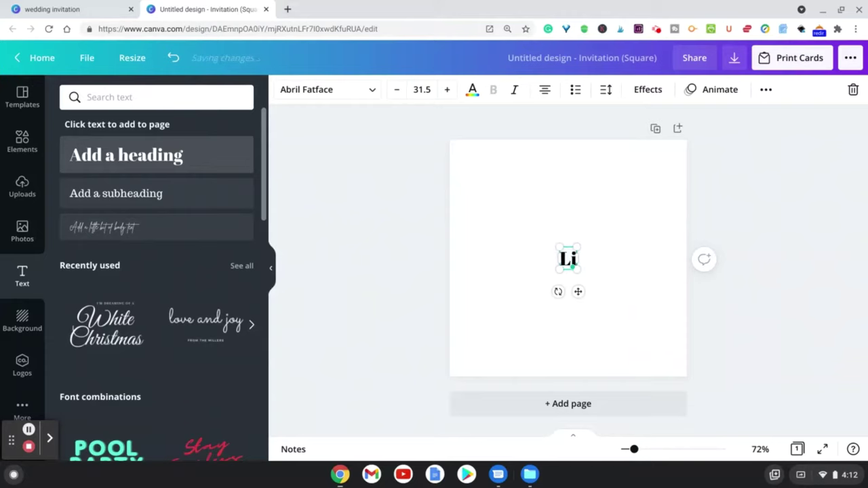
pyautogui.write('z &')
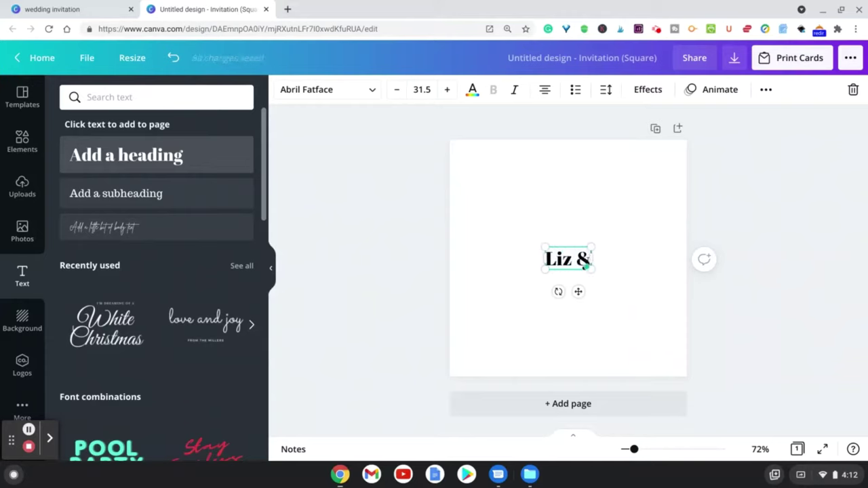
pyautogui.write(' M')
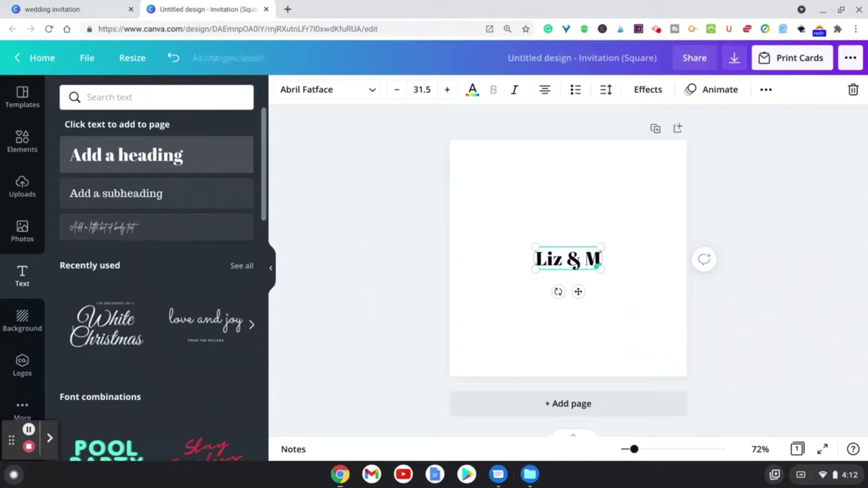
pyautogui.write('arc')
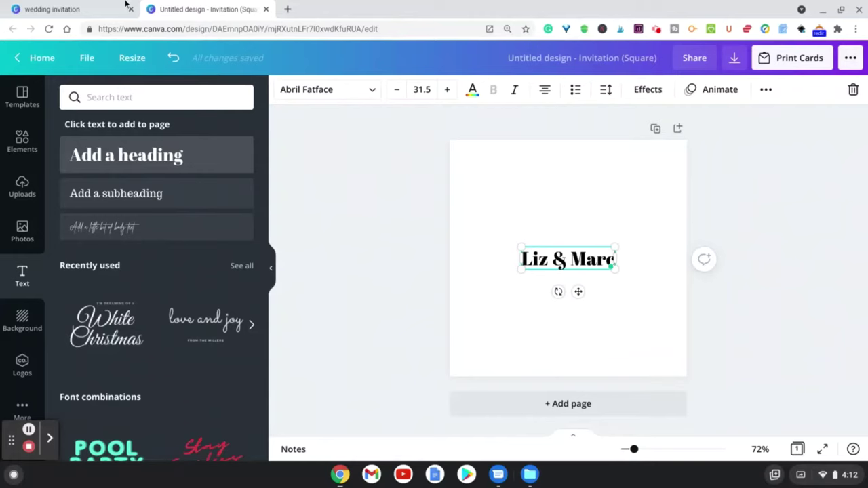
# Change the 'Liz & Marc' heading to the Brittany script font.
pyautogui.click(328, 91)
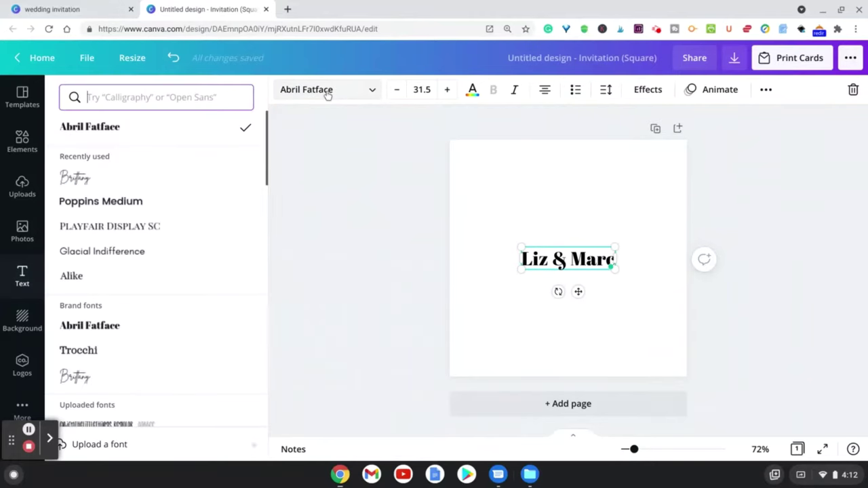
pyautogui.click(191, 187)
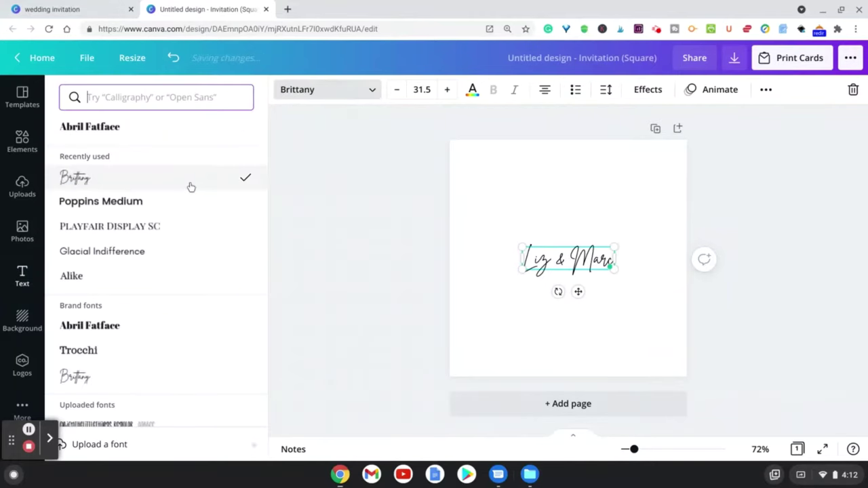
pyautogui.click(416, 235)
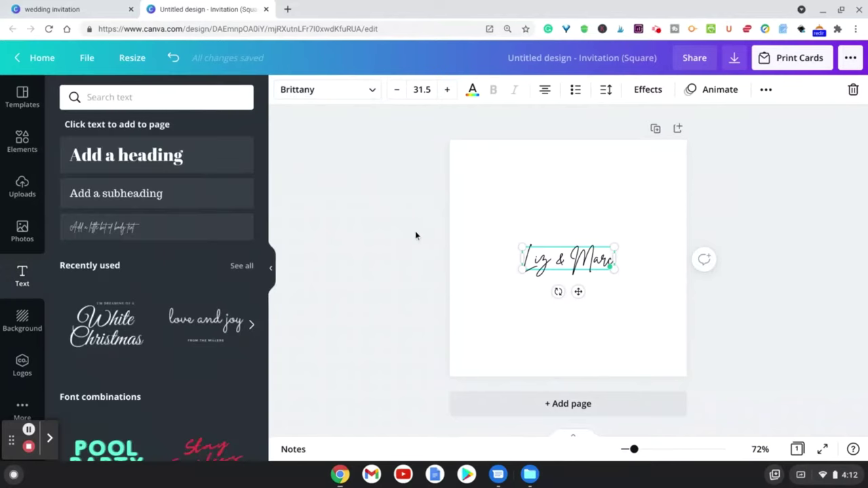
pyautogui.click(415, 231)
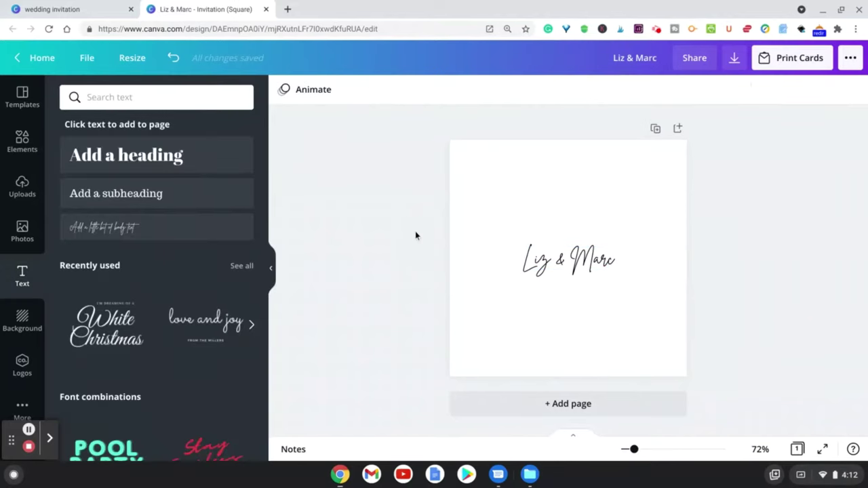
# Search the Elements library for 'gold border' graphics.
pyautogui.click(23, 142)
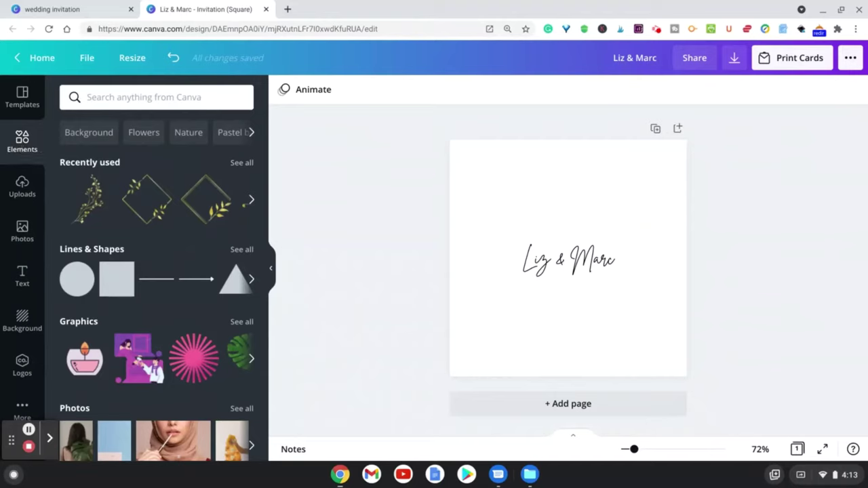
pyautogui.click(98, 97)
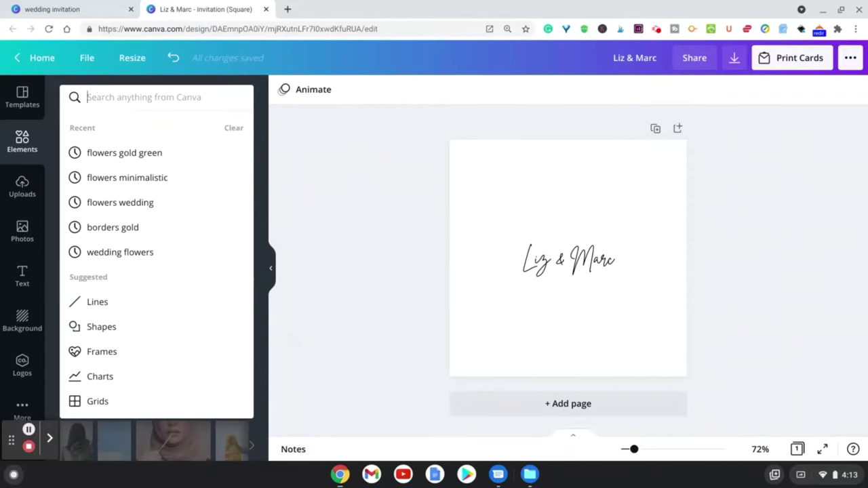
pyautogui.write('gold')
pyautogui.press('Return')
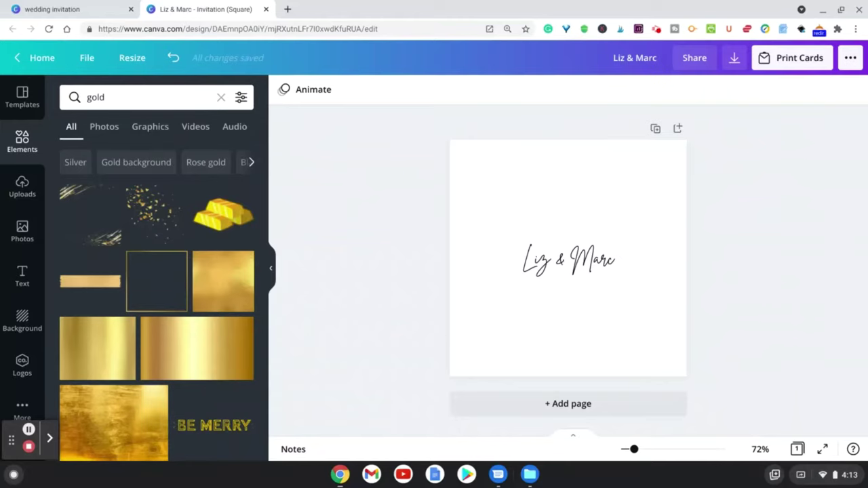
pyautogui.click(145, 98)
pyautogui.write('border')
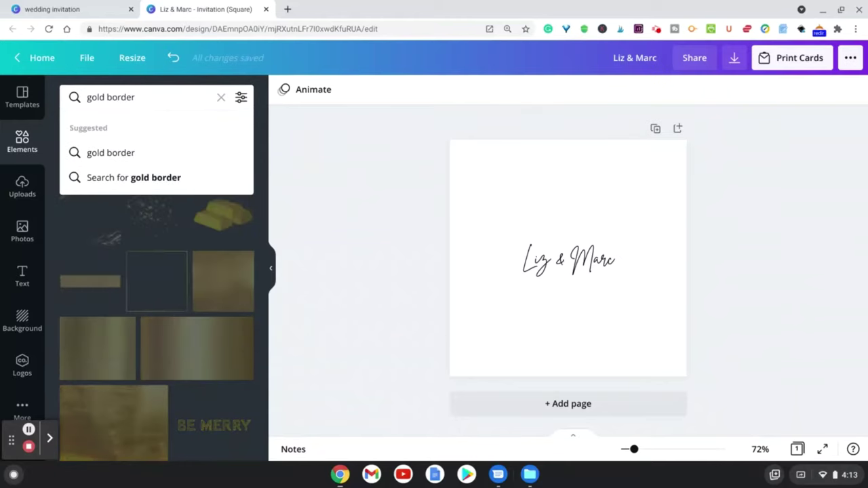
pyautogui.press('Return')
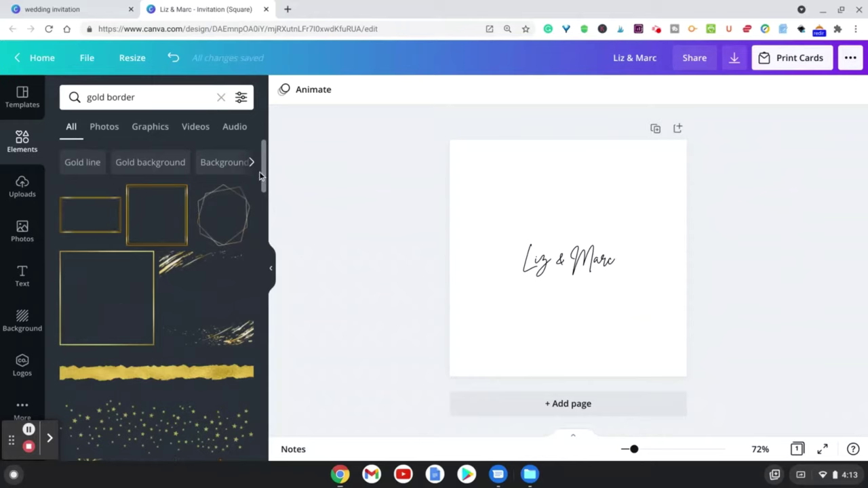
# Add the thin gold rectangular frame around the names.
pyautogui.moveTo(265, 180); pyautogui.dragTo(265, 247)
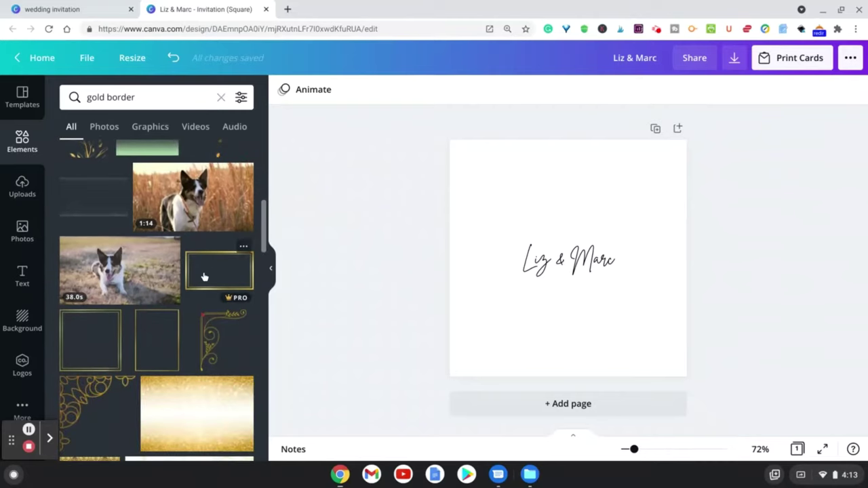
pyautogui.click(154, 342)
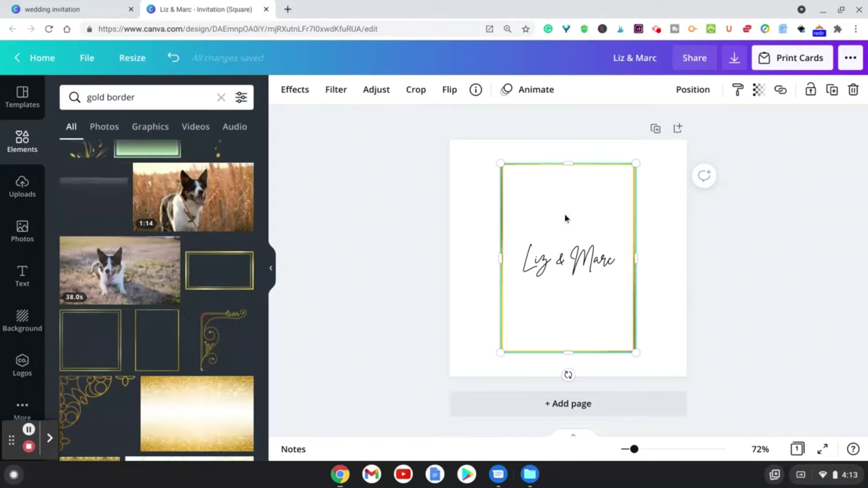
pyautogui.click(669, 222)
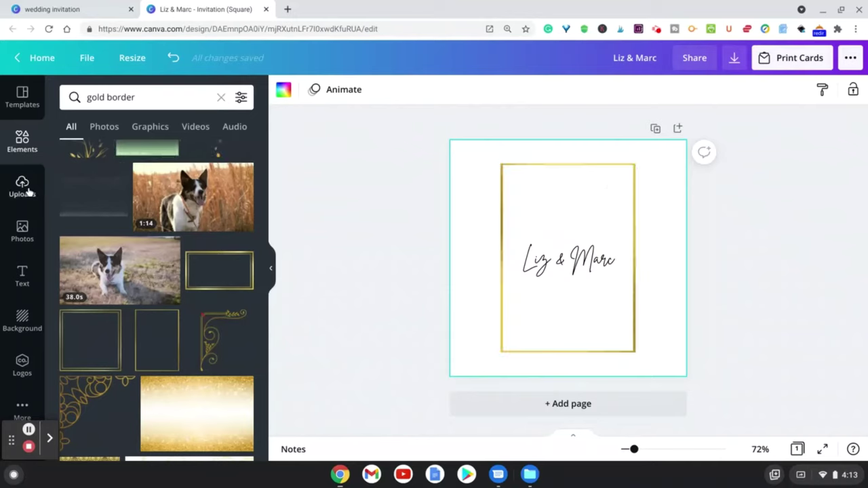
# Search Elements for 'wedding' and filter the results to Graphics.
pyautogui.click(140, 98)
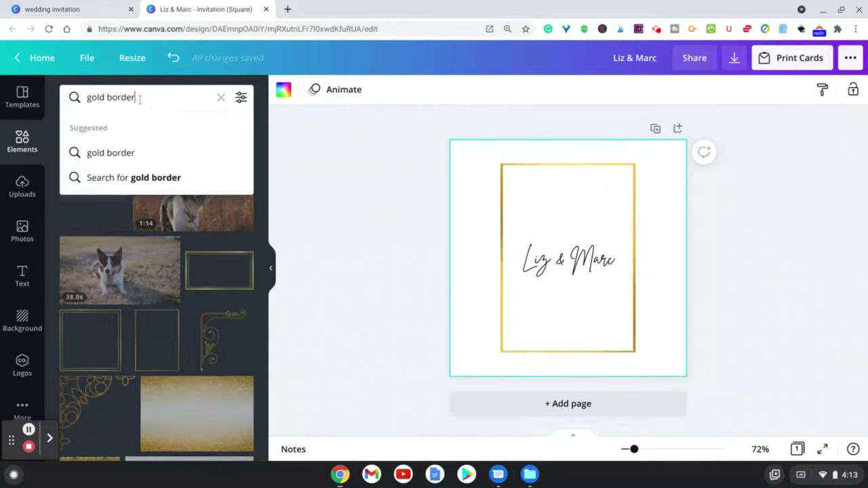
pyautogui.write('wedd')
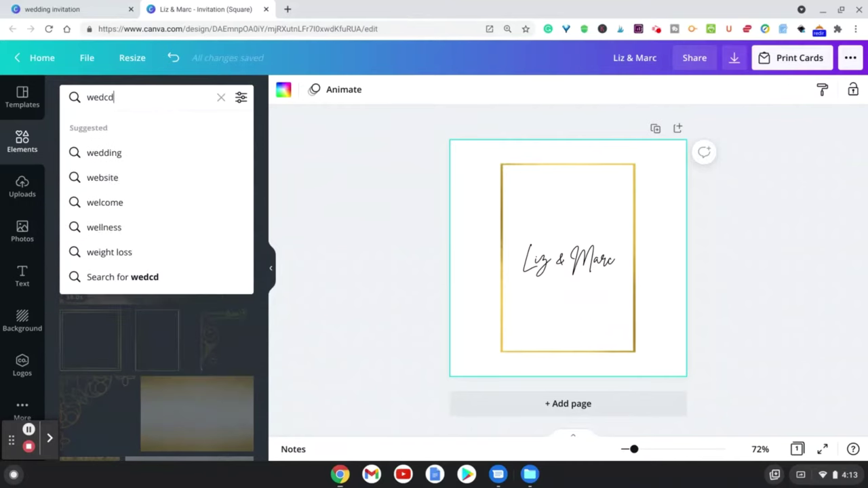
pyautogui.press('BackSpace')
pyautogui.write('ding')
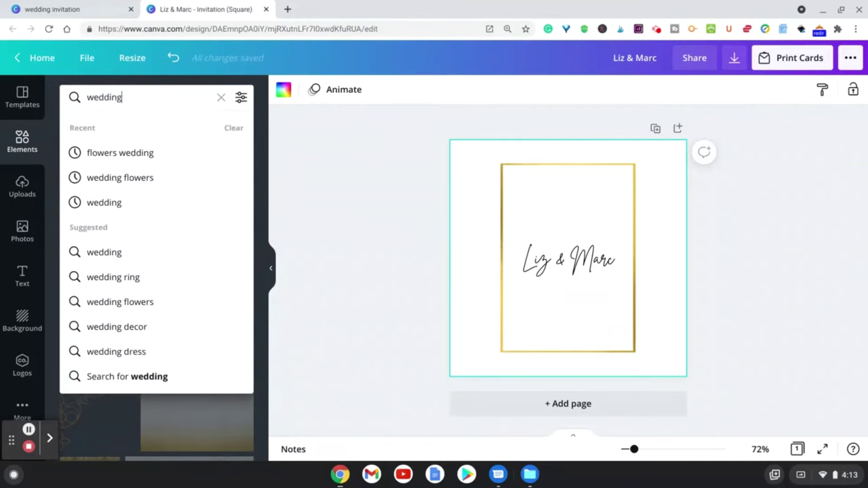
pyautogui.press('Return')
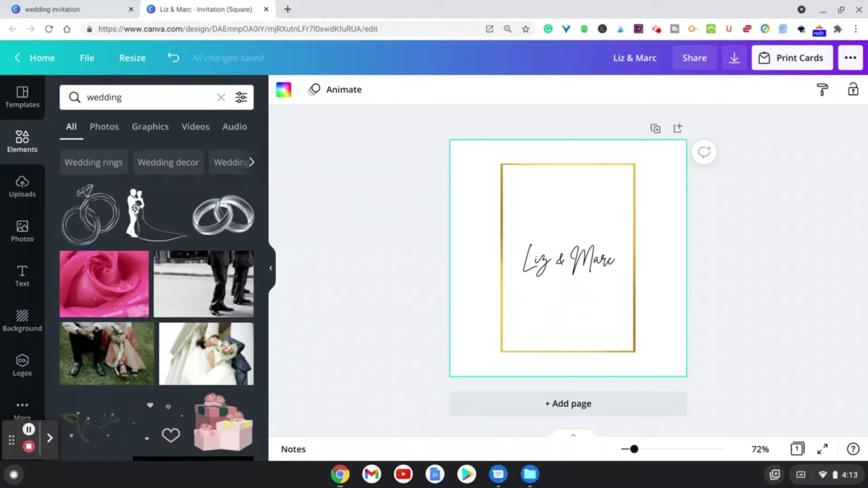
pyautogui.click(158, 131)
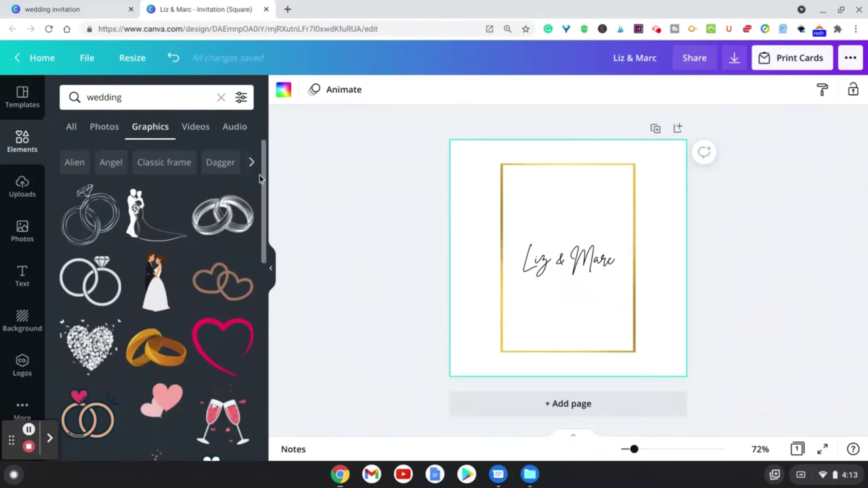
# Add the gold wedding rings graphic and place it below 'Liz & Marc'.
pyautogui.moveTo(263, 185); pyautogui.dragTo(262, 331)
pyautogui.moveTo(244, 311)
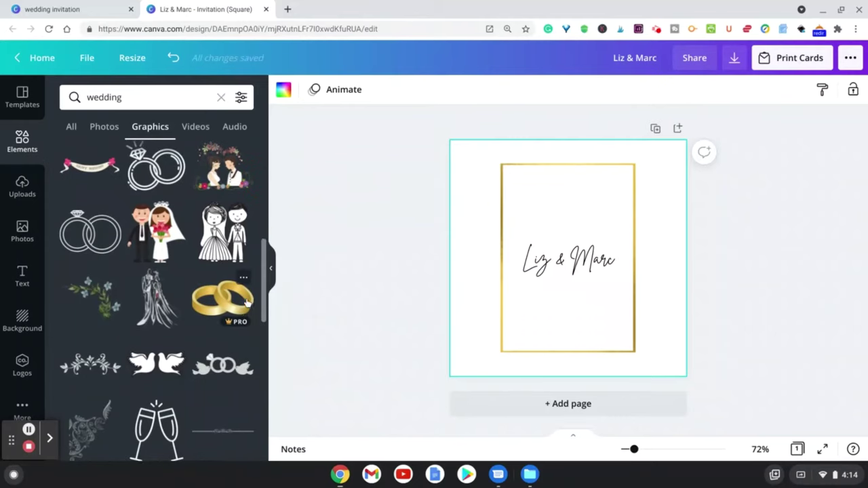
pyautogui.click(231, 306)
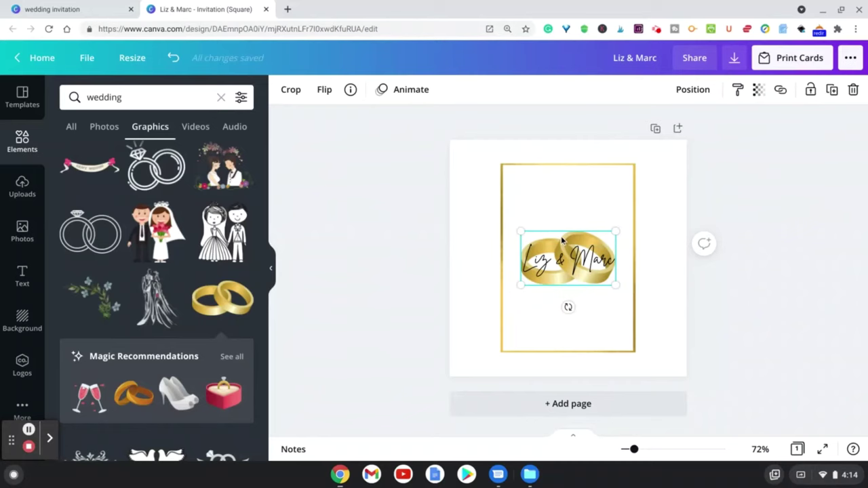
pyautogui.moveTo(562, 239); pyautogui.dragTo(560, 309)
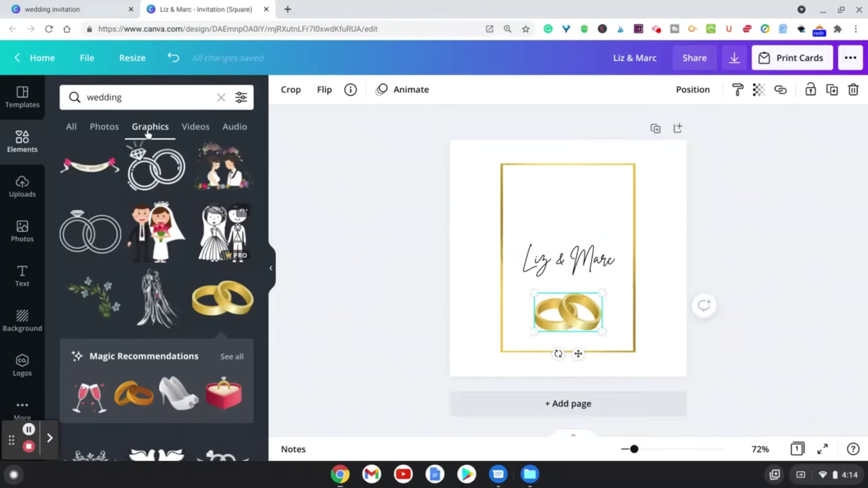
# Search 'flowers gold green' graphics and add a trial gold floral branch.
pyautogui.click(134, 104)
pyautogui.write('flowers')
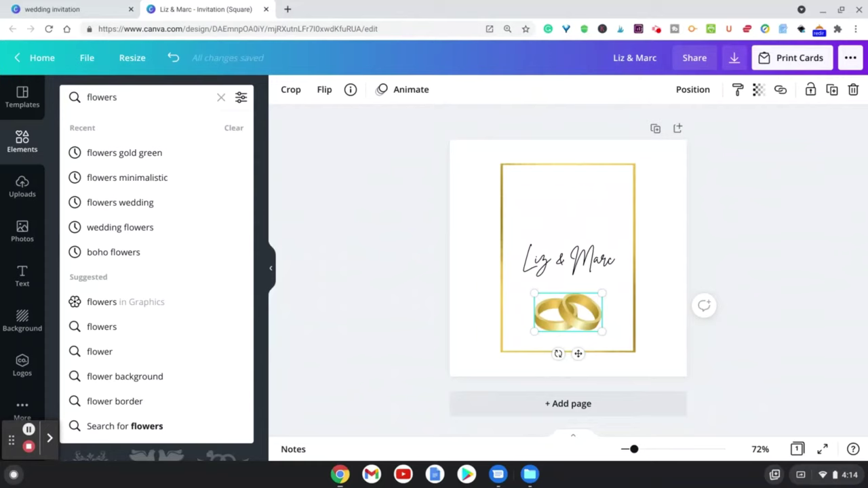
pyautogui.click(116, 155)
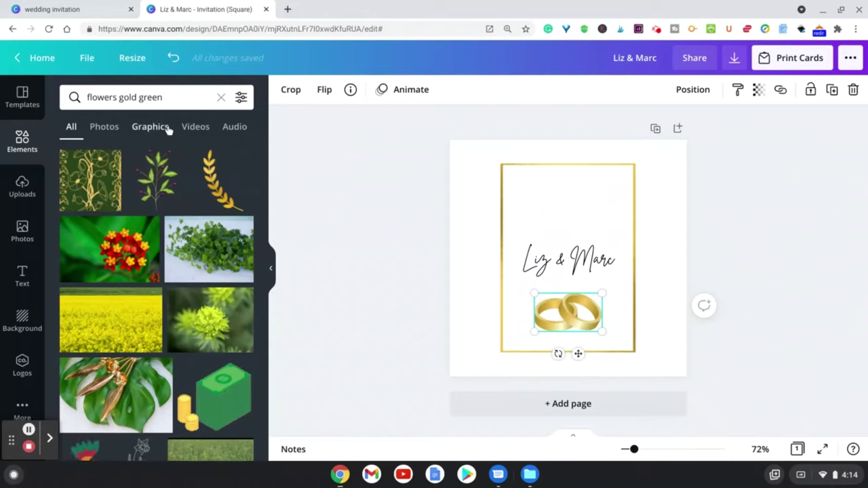
pyautogui.click(167, 129)
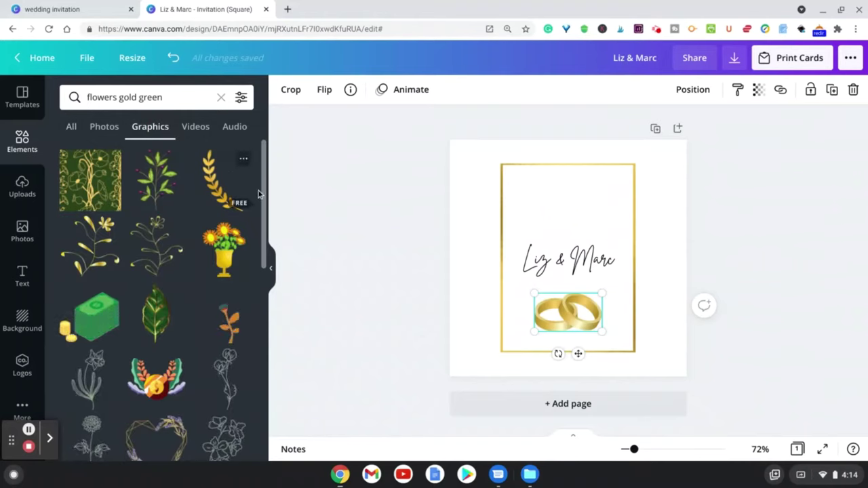
pyautogui.moveTo(264, 196)
pyautogui.mouseDown()
pyautogui.moveTo(263, 311)
pyautogui.moveTo(243, 163)
pyautogui.mouseUp()
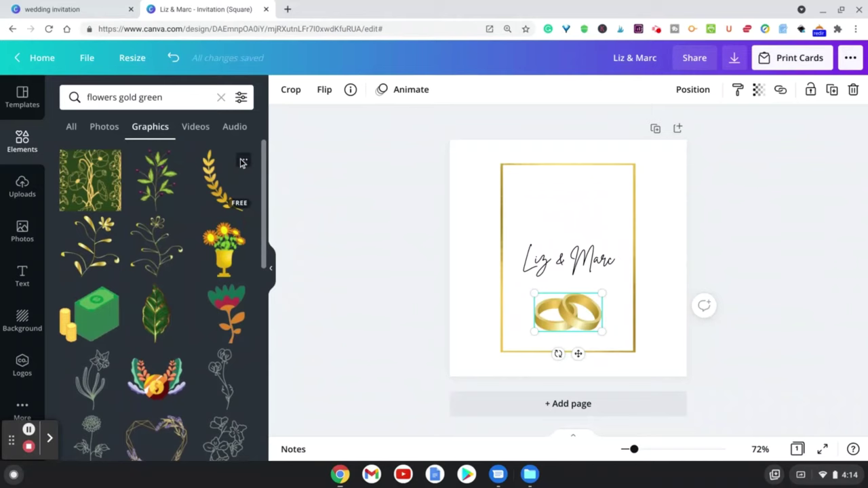
pyautogui.click(94, 242)
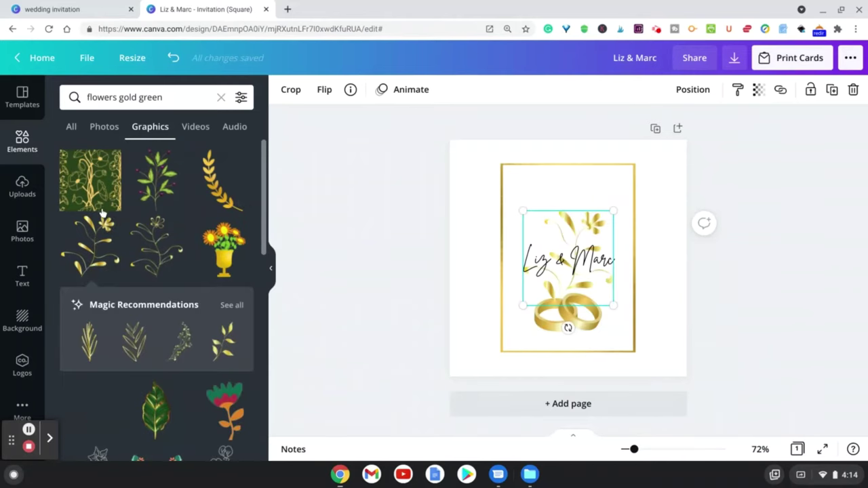
# Show all gold Magic Recommendations and delete the trial floral branch.
pyautogui.click(232, 308)
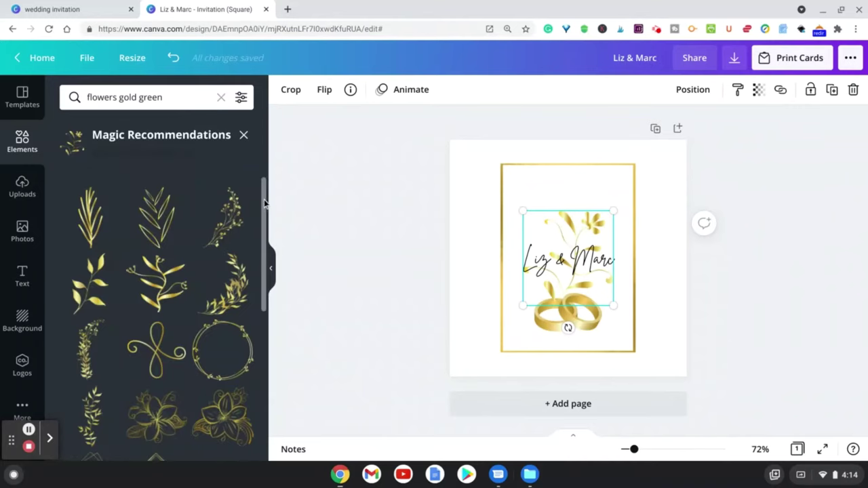
pyautogui.moveTo(265, 200); pyautogui.dragTo(249, 195)
pyautogui.press('Delete')
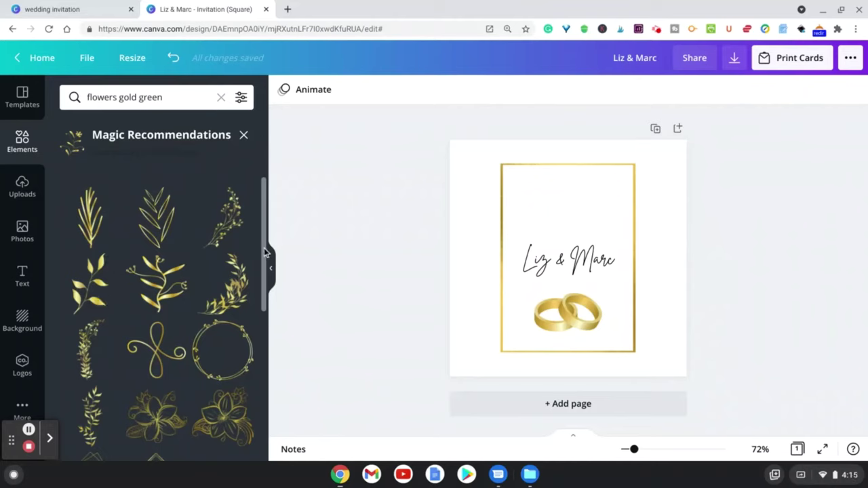
# Add a gold floral sprig, shrink it, and place it in the bottom-right corner.
pyautogui.moveTo(265, 253); pyautogui.dragTo(289, 214)
pyautogui.click(235, 223)
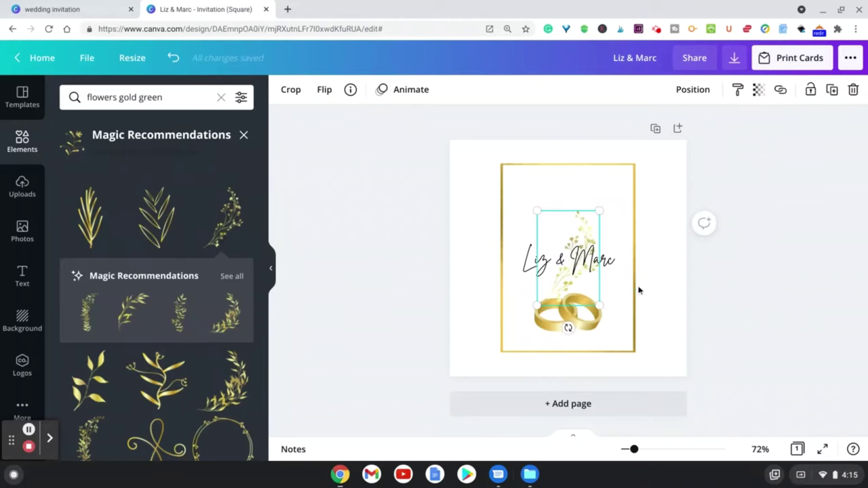
pyautogui.click(576, 238)
pyautogui.moveTo(575, 238); pyautogui.dragTo(665, 307)
pyautogui.moveTo(624, 285); pyautogui.dragTo(655, 311)
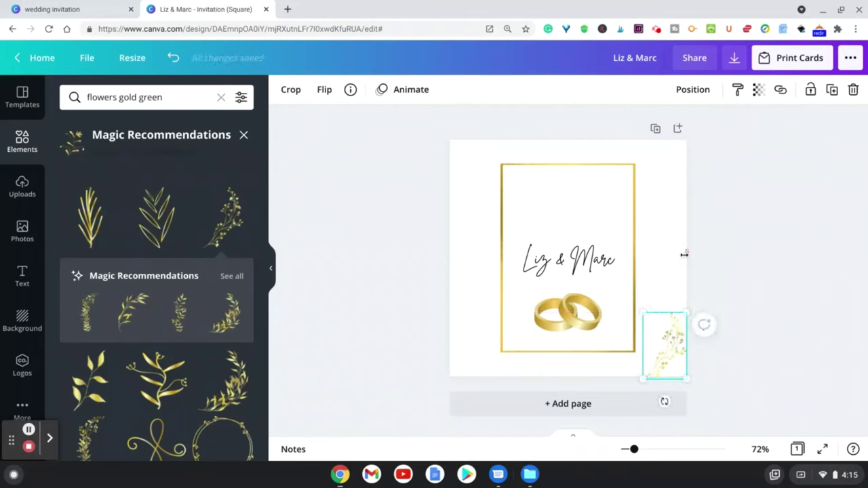
pyautogui.click(721, 275)
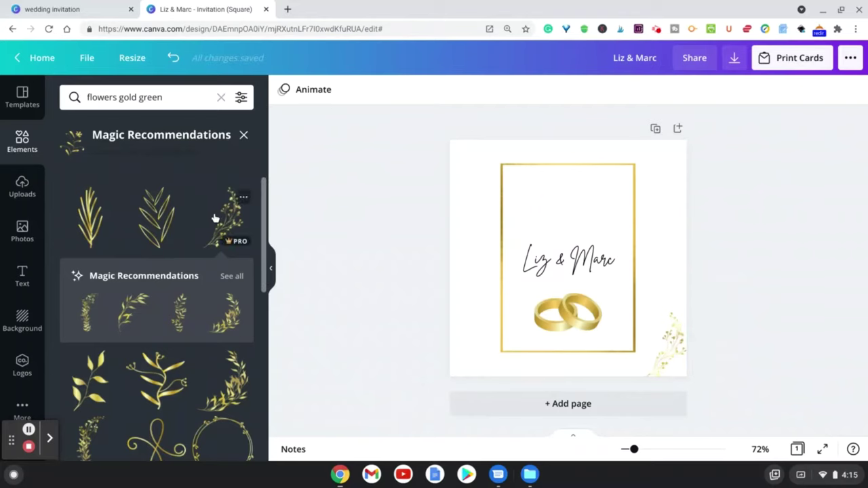
# Duplicate the sprig and move the copy to the bottom-left corner.
pyautogui.click(669, 335)
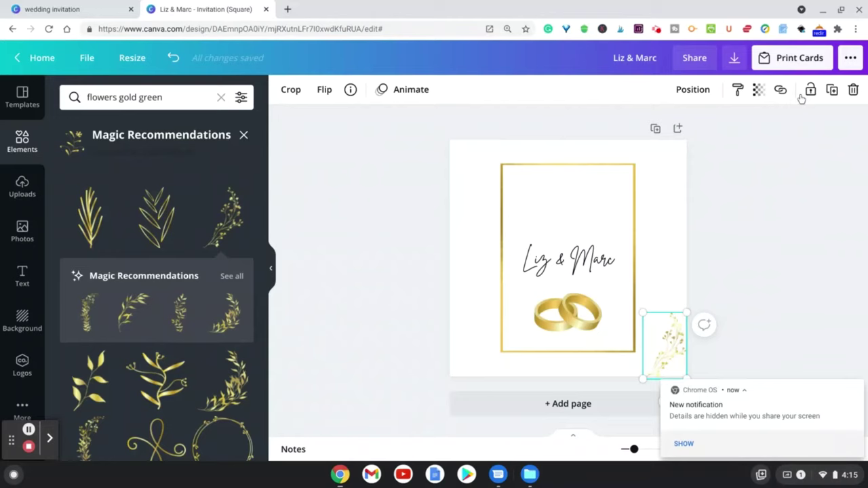
pyautogui.click(835, 95)
pyautogui.click(857, 390)
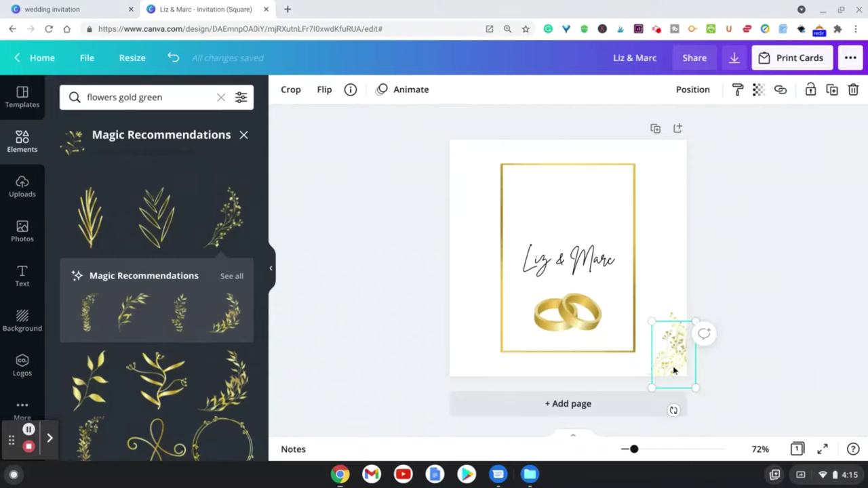
pyautogui.moveTo(658, 352); pyautogui.dragTo(461, 343)
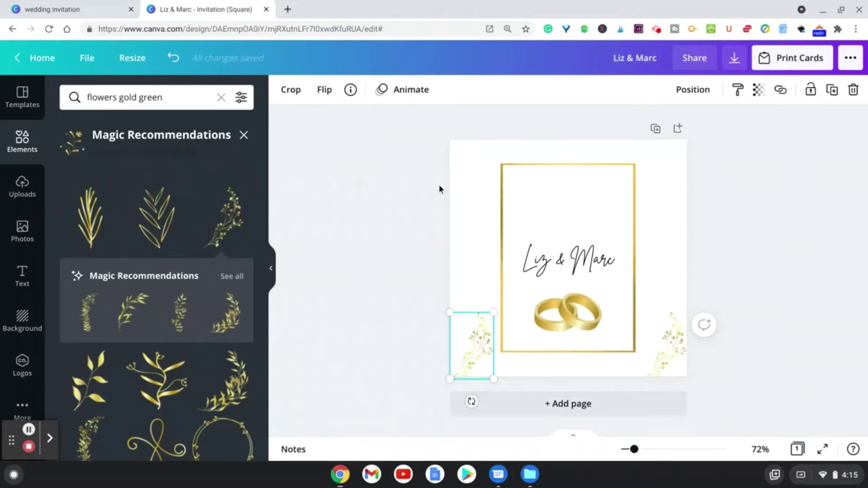
# Delete both gold floral sprigs from the bottom corners of the card.
pyautogui.press('Delete')
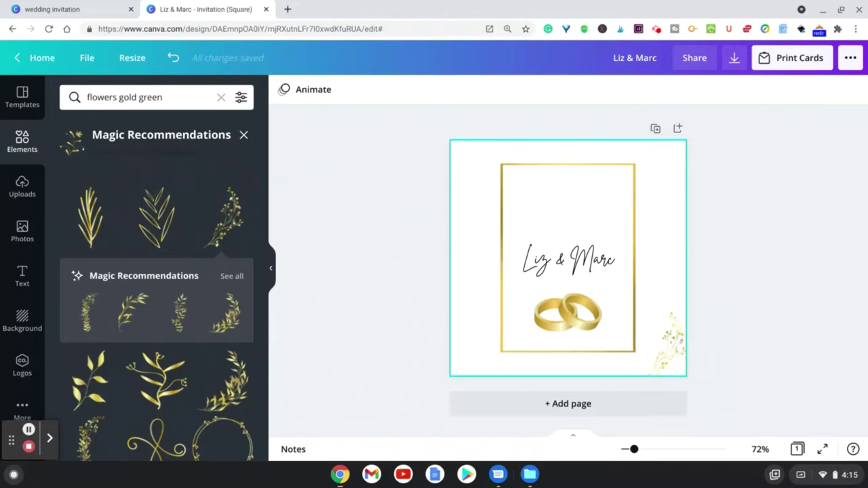
pyautogui.click(657, 350)
pyautogui.press('Delete')
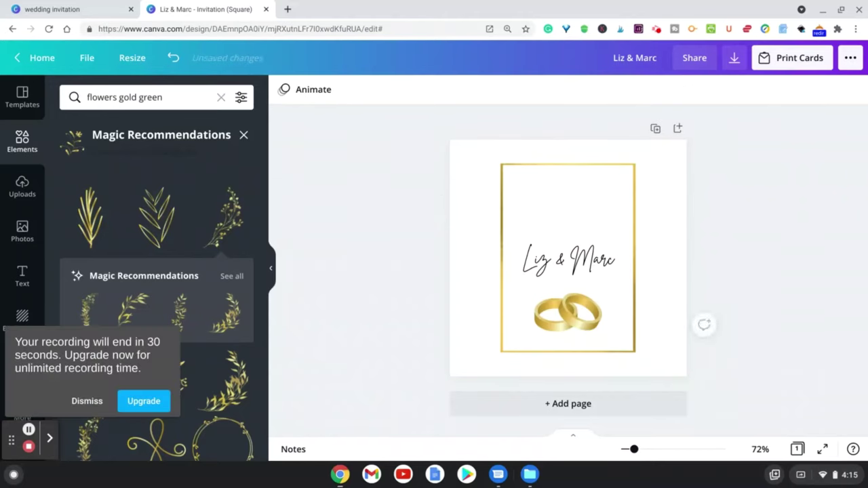
pyautogui.click(86, 401)
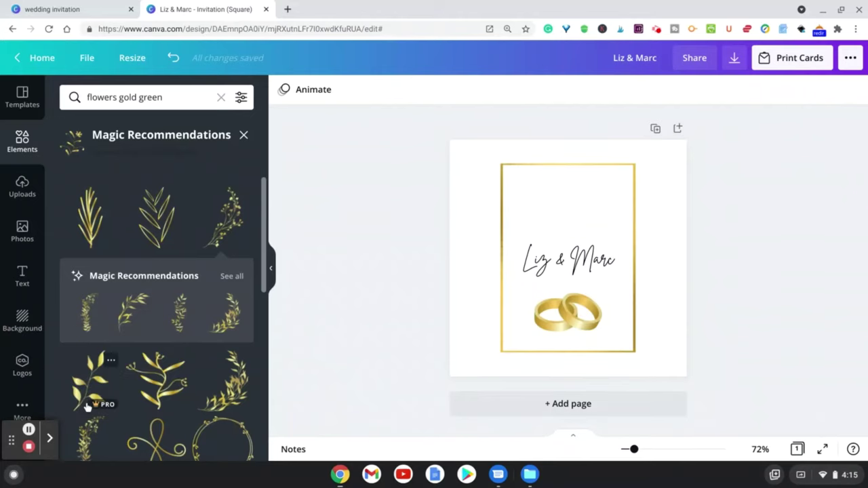